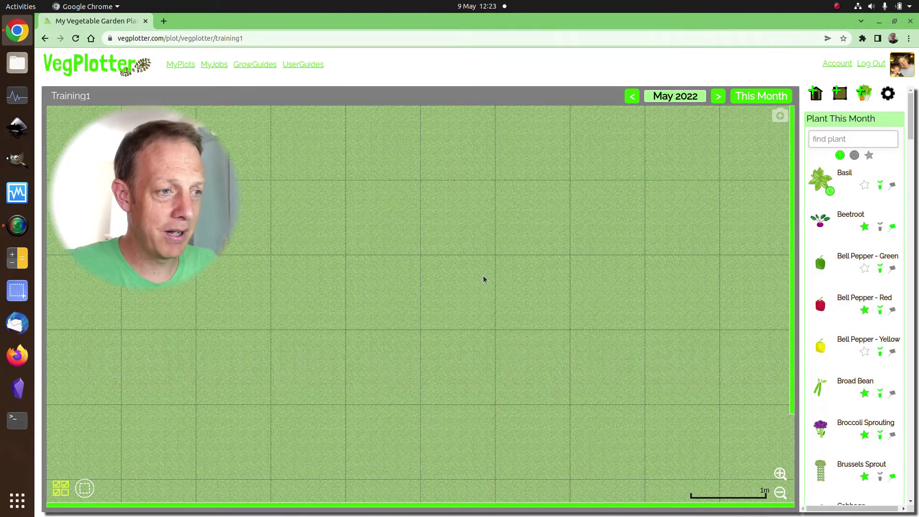
Set the plot's width to 30 feet and its length to 10 m in the plot settings, and save them
scroll(484, 279, "down", 1)
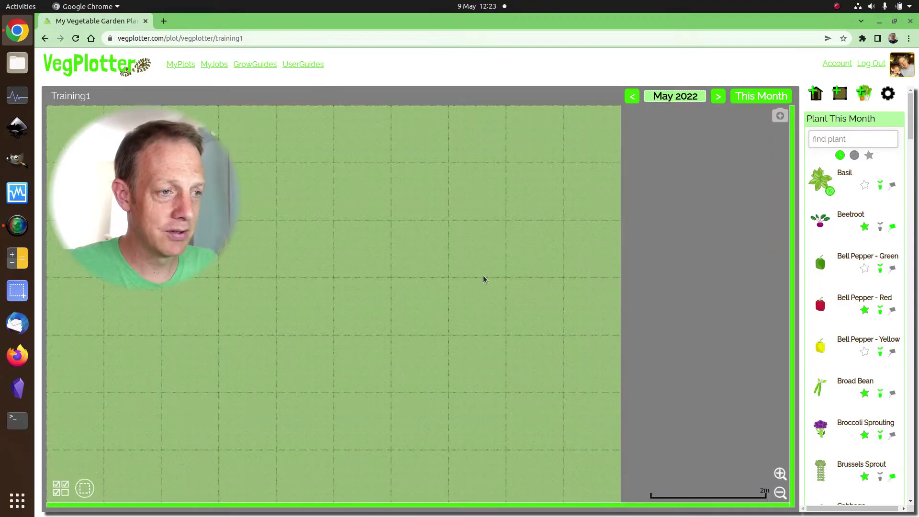
left_click(888, 96)
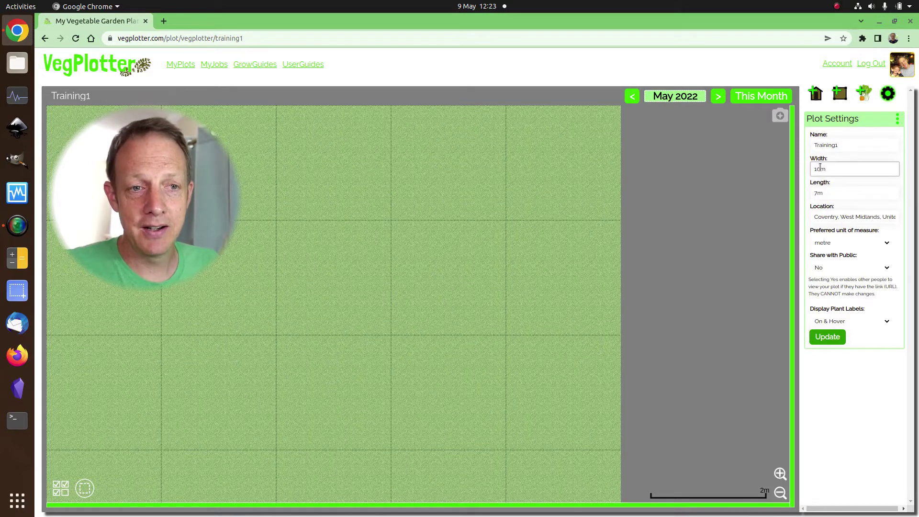
left_click_drag(830, 169, 812, 171)
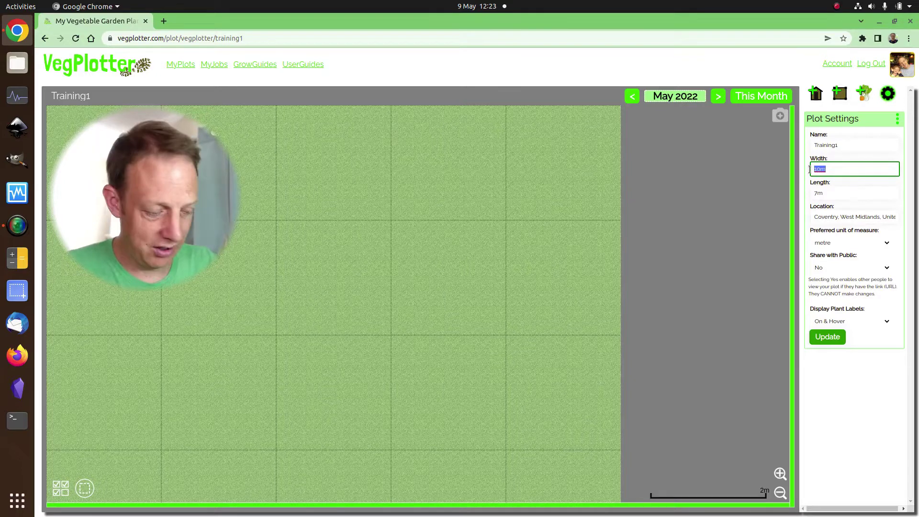
type("30 feet")
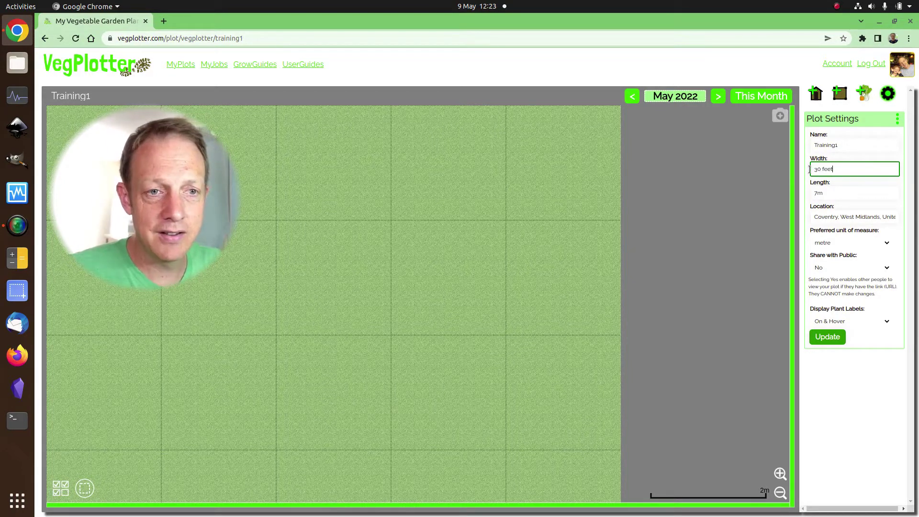
left_click(861, 193)
left_click_drag(841, 191, 798, 192)
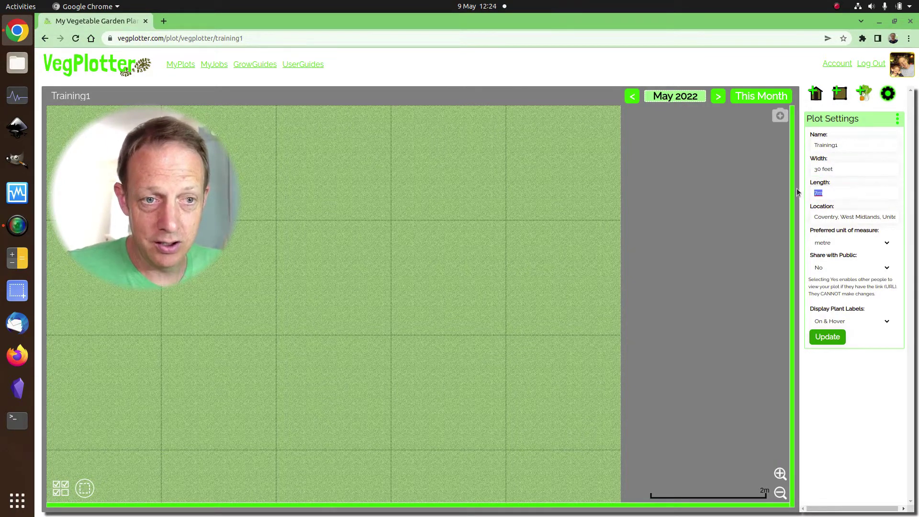
type("10m")
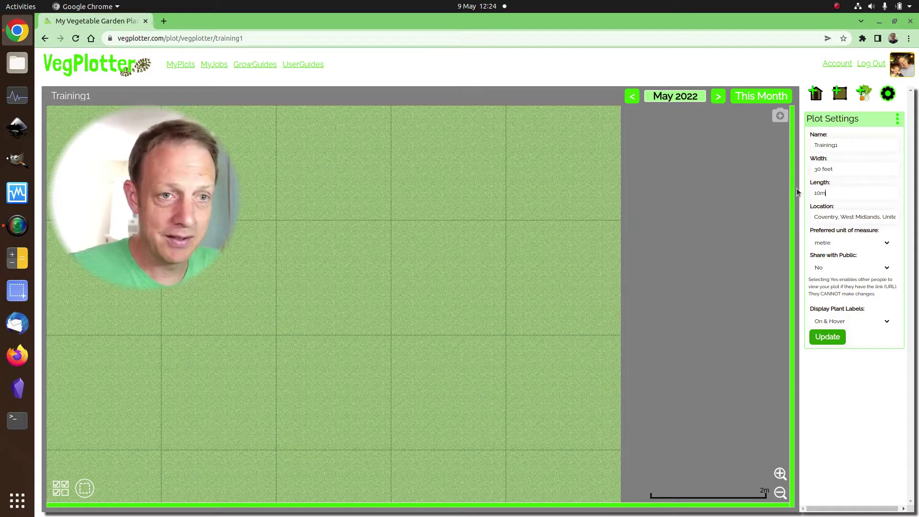
left_click(820, 339)
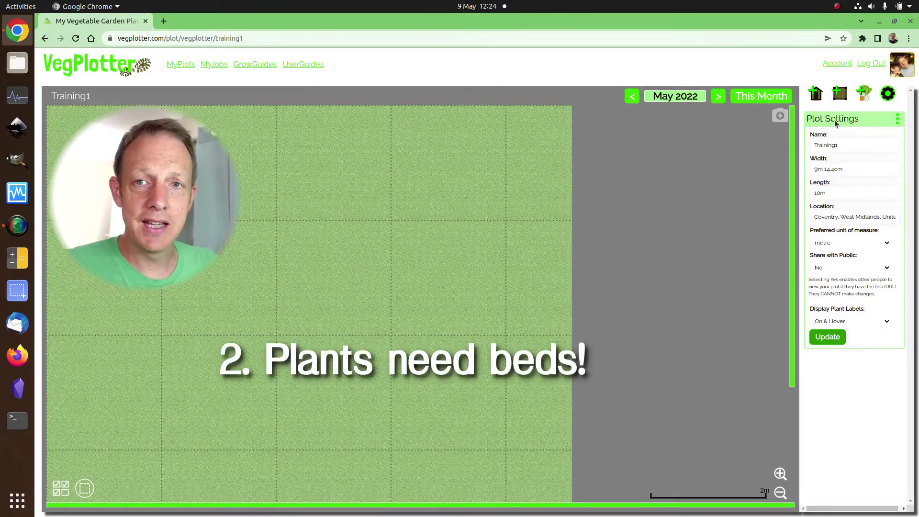
Search the plants for "tree" with out-of-season plants included, and try to place an apple tree directly on the grass
left_click(864, 94)
scroll(839, 259, "down", 3)
scroll(840, 259, "down", 4)
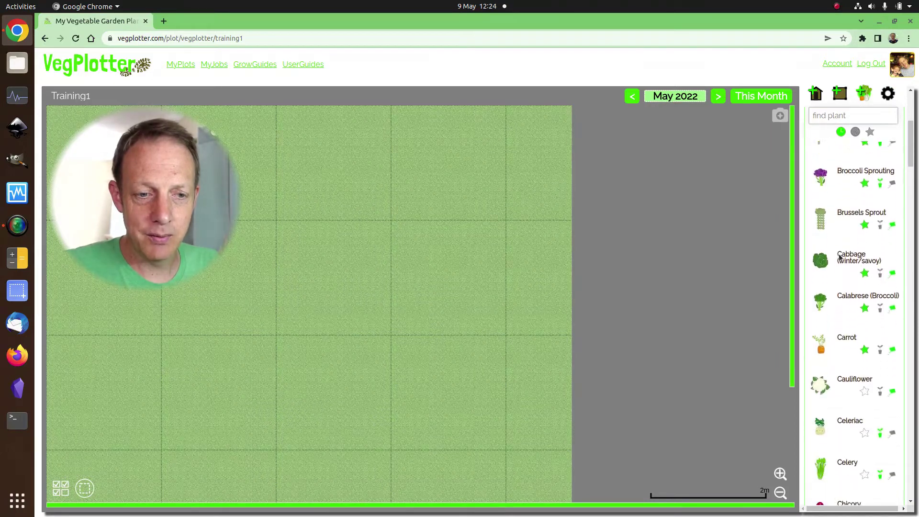
scroll(840, 259, "up", 6)
left_click(828, 120)
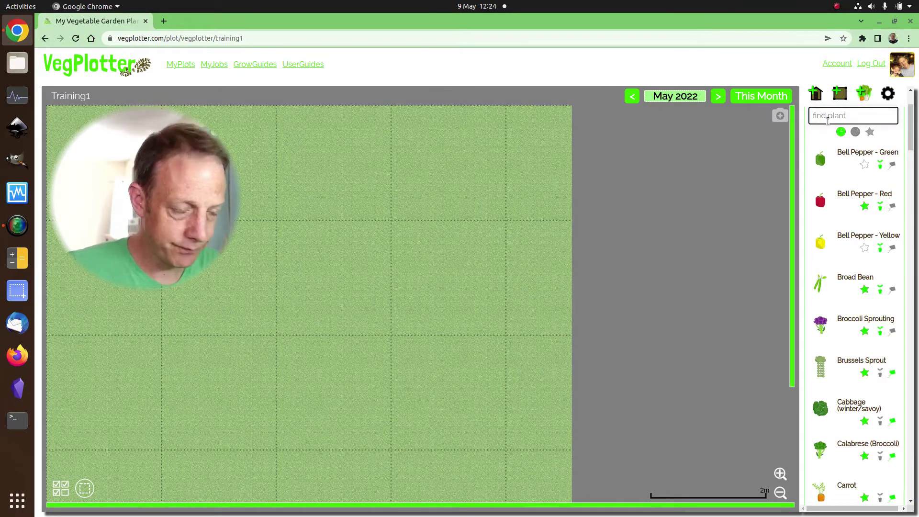
type("tree")
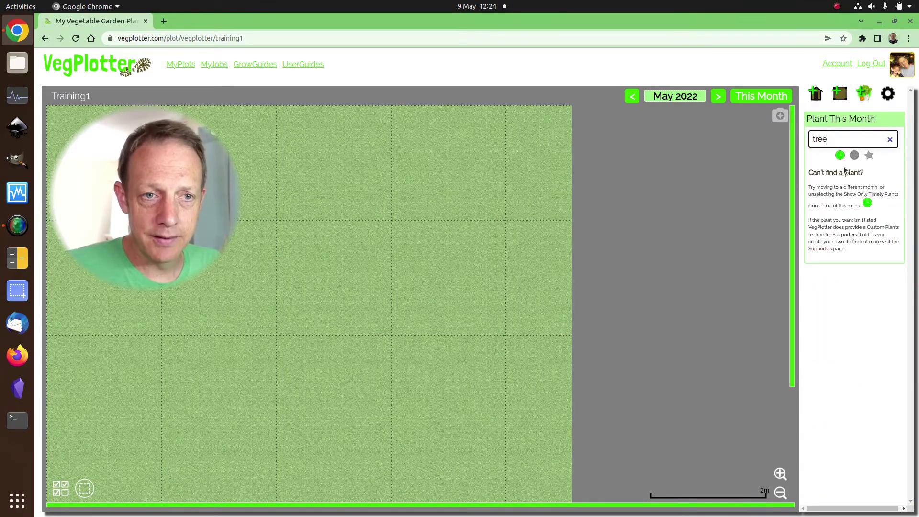
left_click(840, 155)
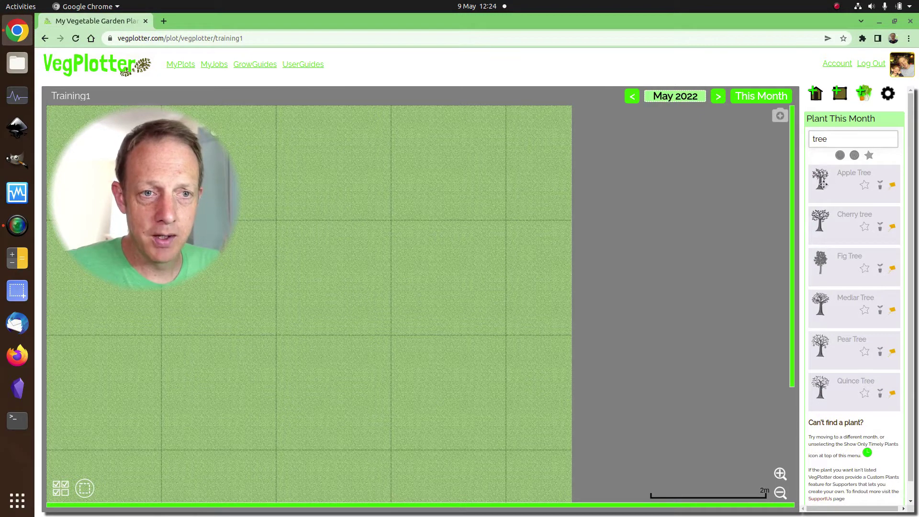
left_click_drag(823, 184, 281, 250)
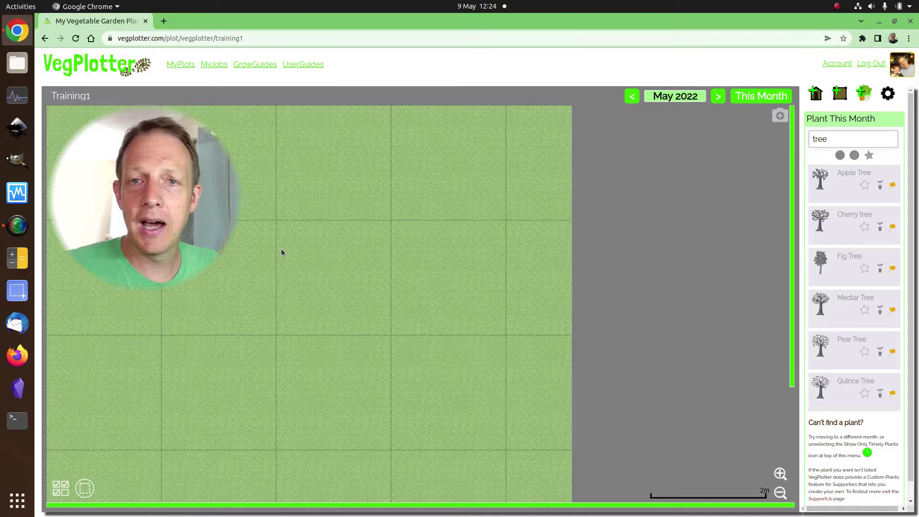
Add a circular bed about 35 cm in diameter to the upper middle of the plot
left_click(842, 96)
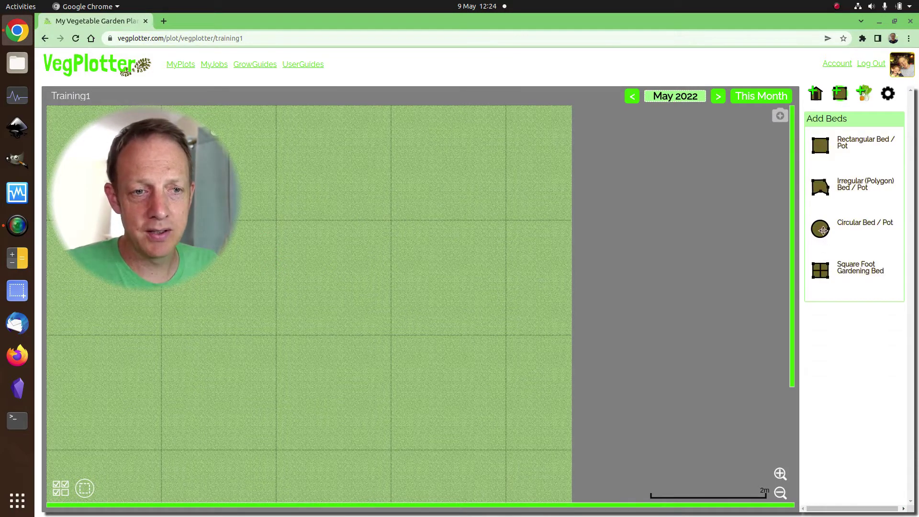
left_click_drag(823, 230, 297, 270)
left_click(341, 274)
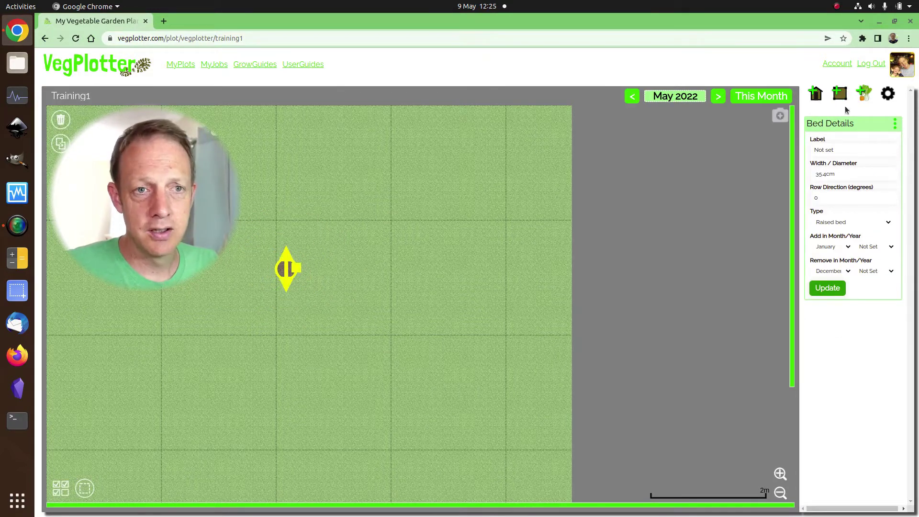
Plant a single apple tree in the circular bed
left_click(864, 93)
left_click_drag(820, 179, 292, 312)
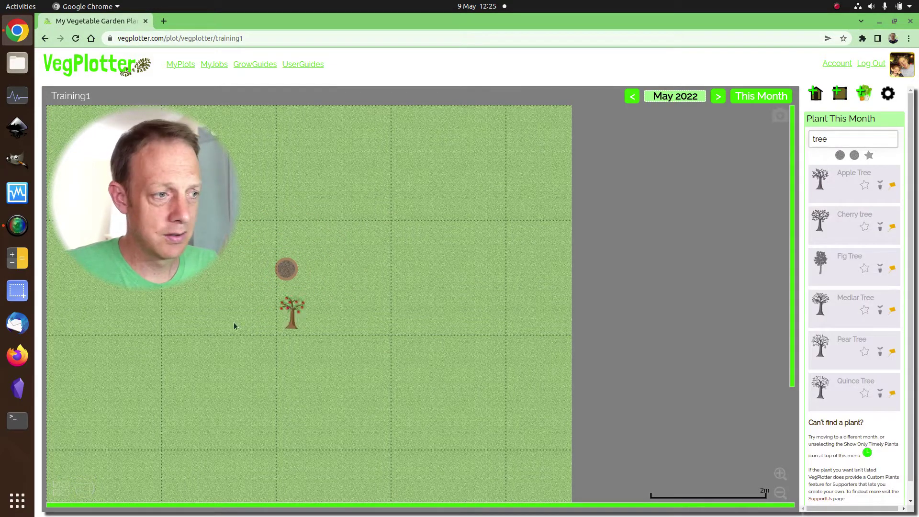
left_click_drag(235, 326, 287, 269)
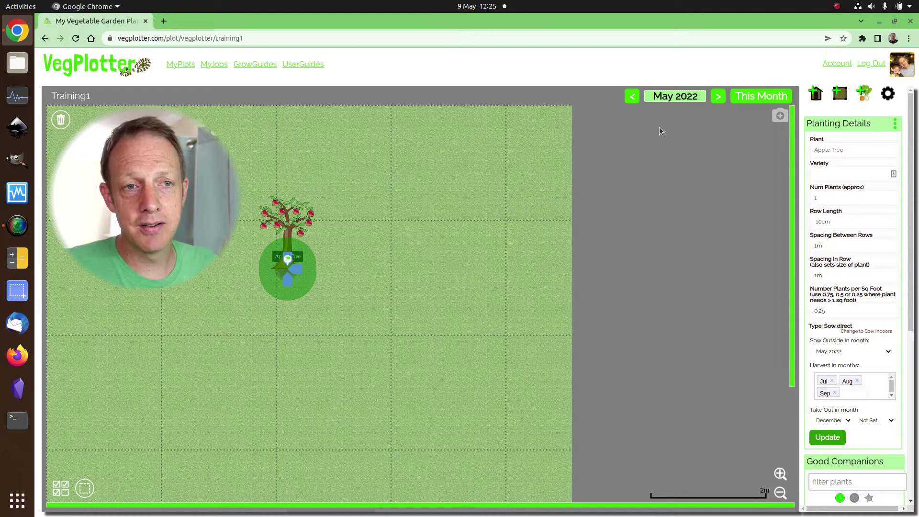
Add a 2 m by 1 m rectangular bed below the apple tree and turn its row direction to 45 degrees
left_click(840, 93)
left_click_drag(820, 145, 252, 339)
left_click(255, 337)
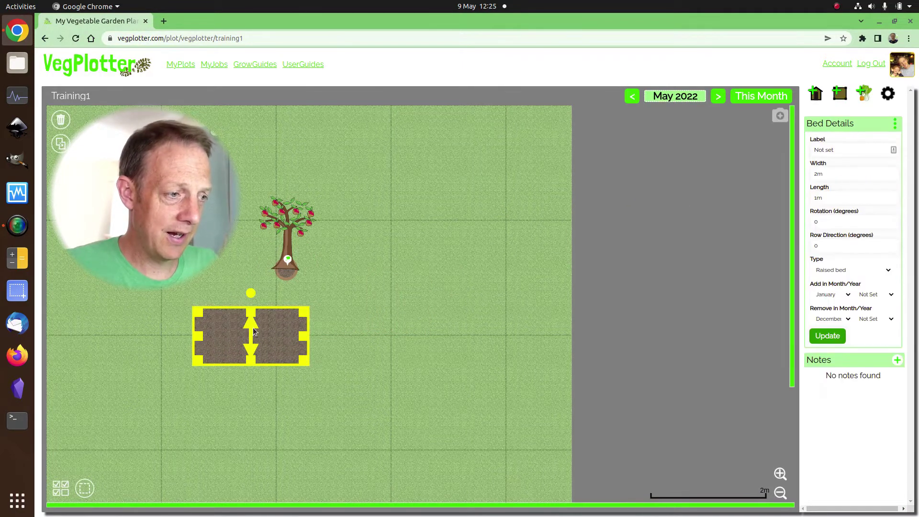
left_click(254, 332)
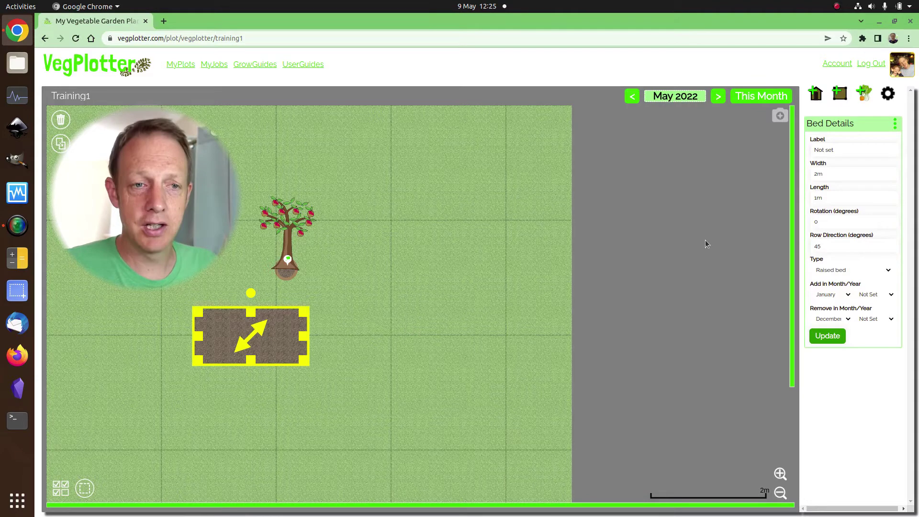
Limit the plant list to timely plants again and clear the tree search
left_click(864, 93)
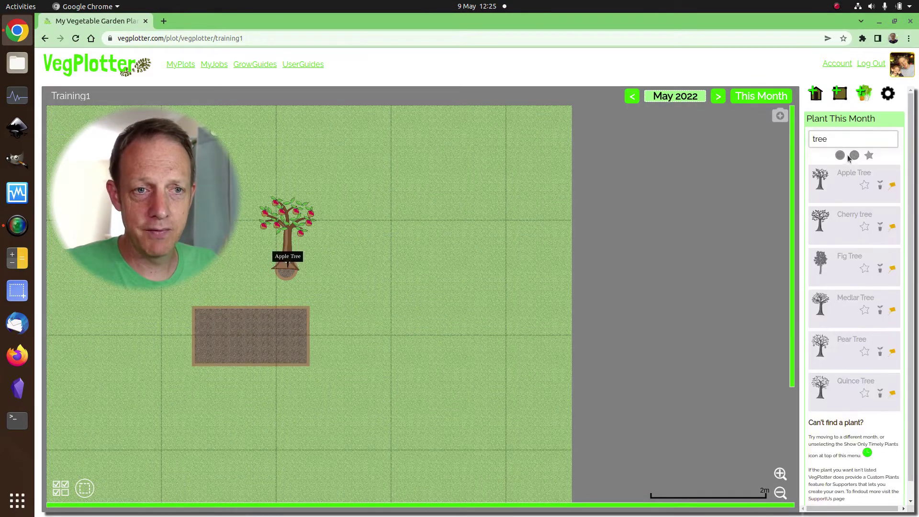
left_click(845, 157)
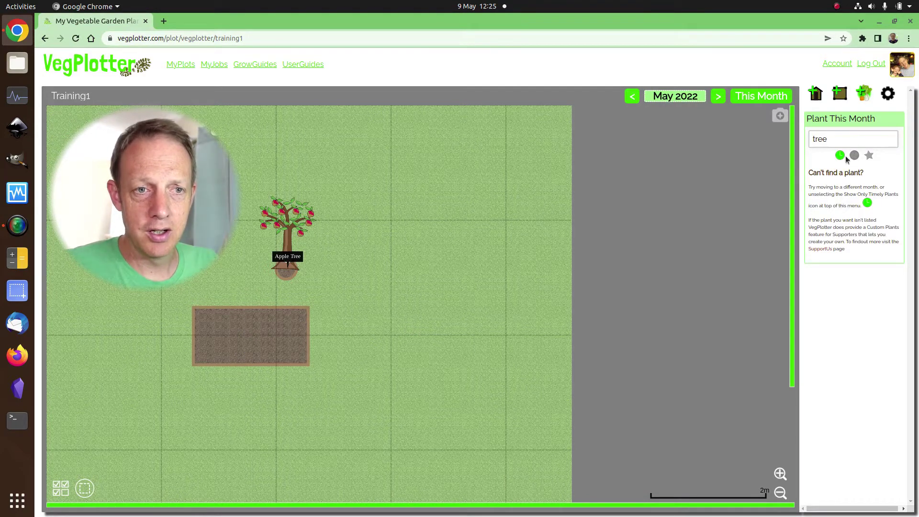
left_click(824, 139)
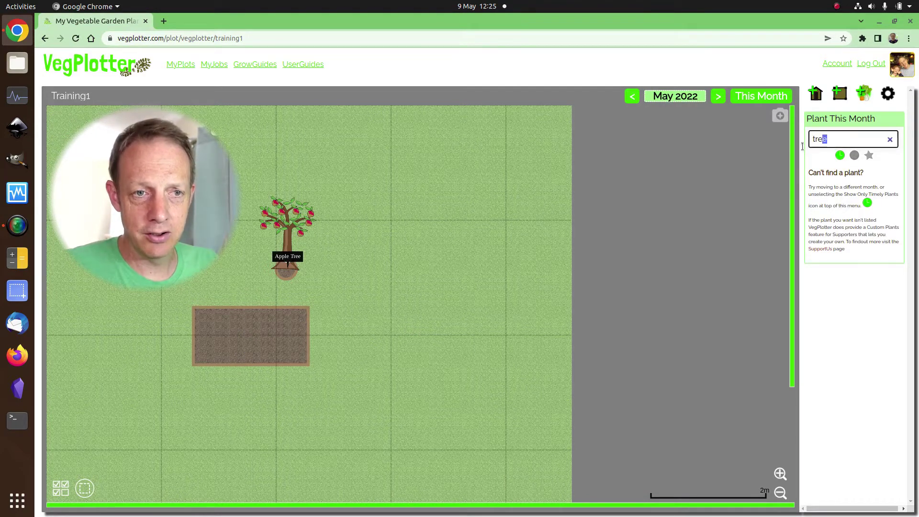
left_click(890, 139)
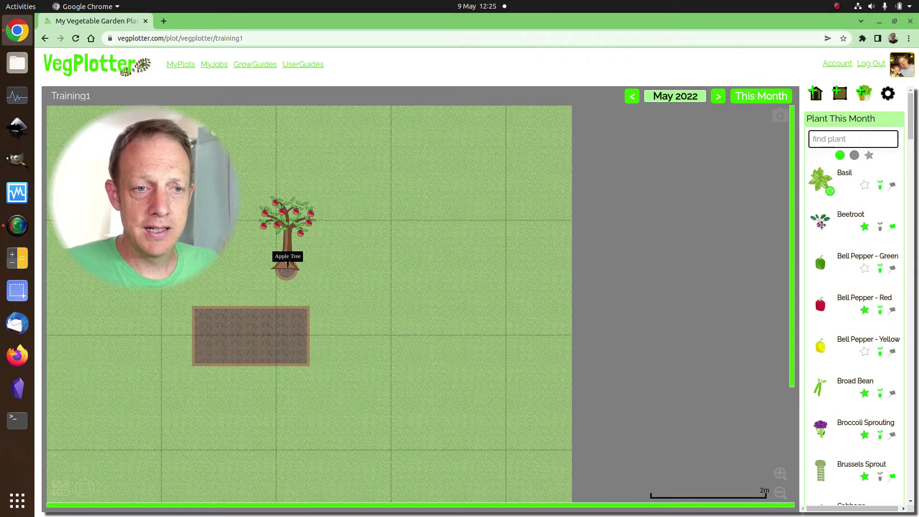
Plant two slanted beetroot rows in the rectangular bed, one across its full width and a shorter one about 73 cm long
left_click_drag(820, 224, 316, 317)
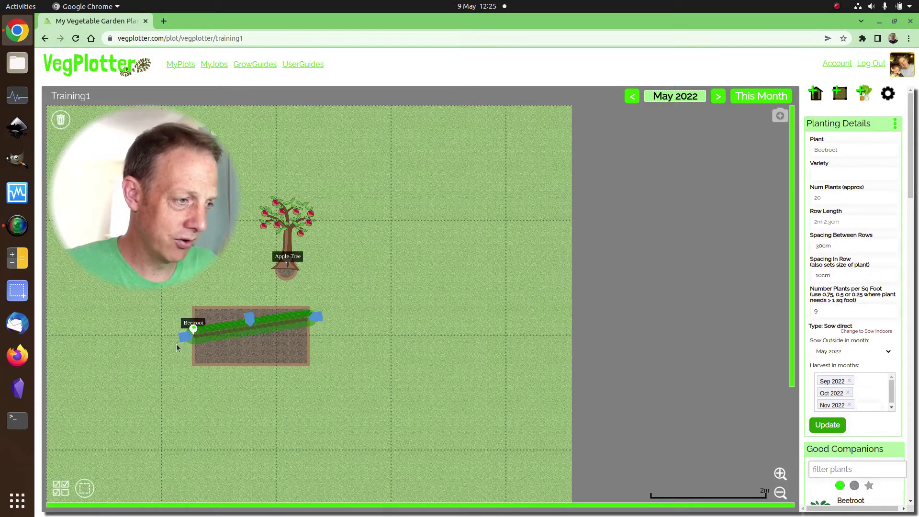
mouse_move(184, 337)
left_mouse_down()
mouse_move(185, 311)
mouse_move(201, 343)
left_mouse_up()
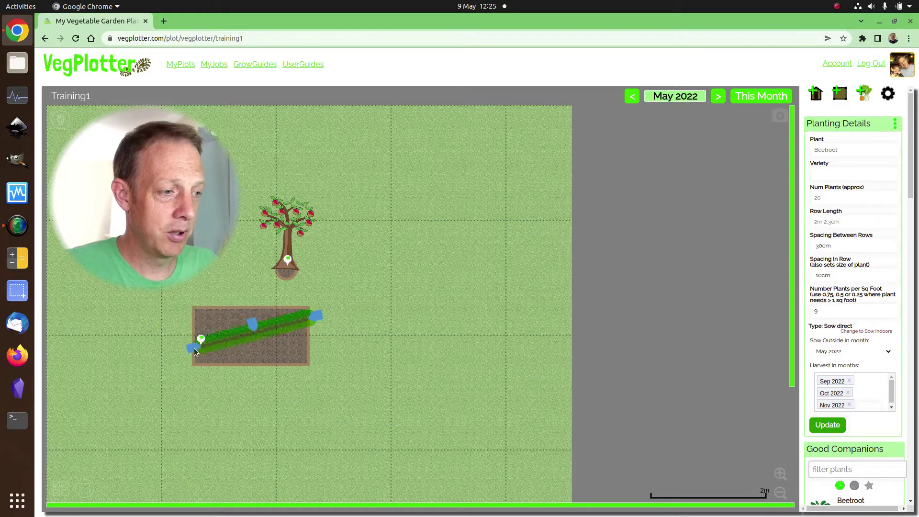
left_click(862, 95)
left_click_drag(820, 221, 343, 352)
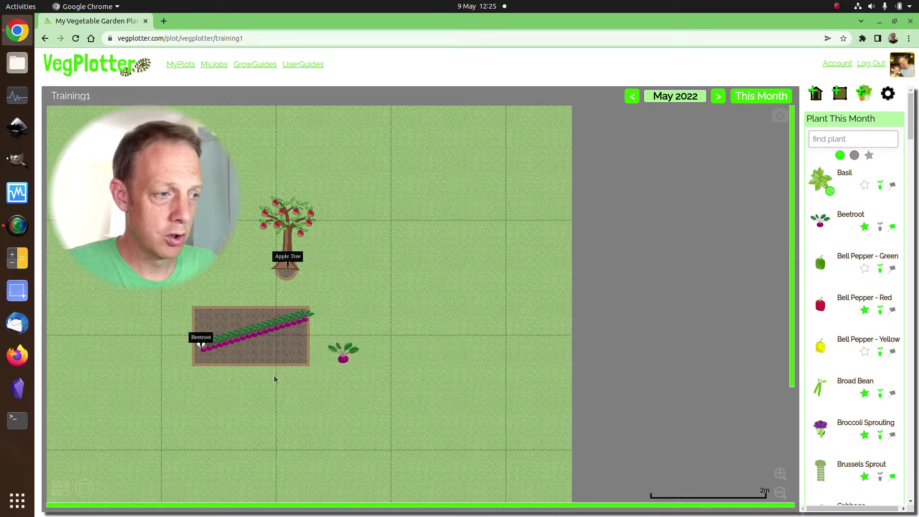
left_click_drag(274, 379, 298, 349)
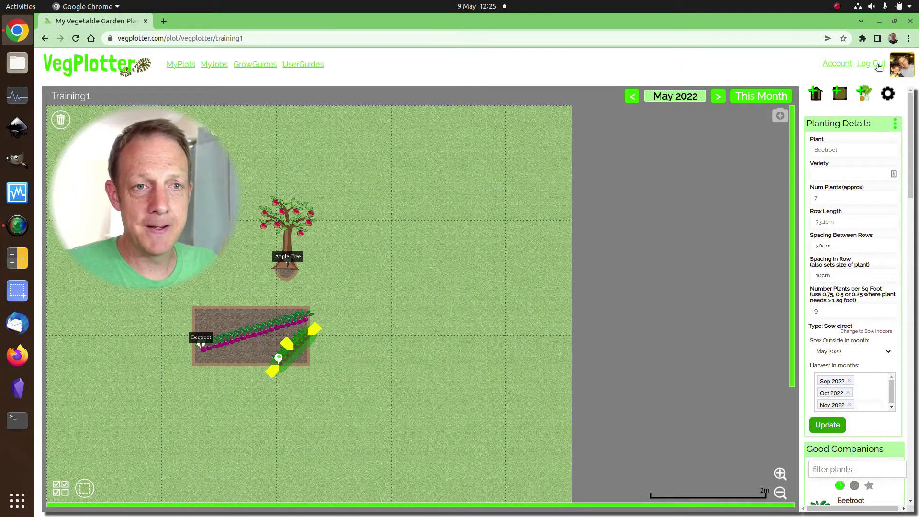
left_click(864, 100)
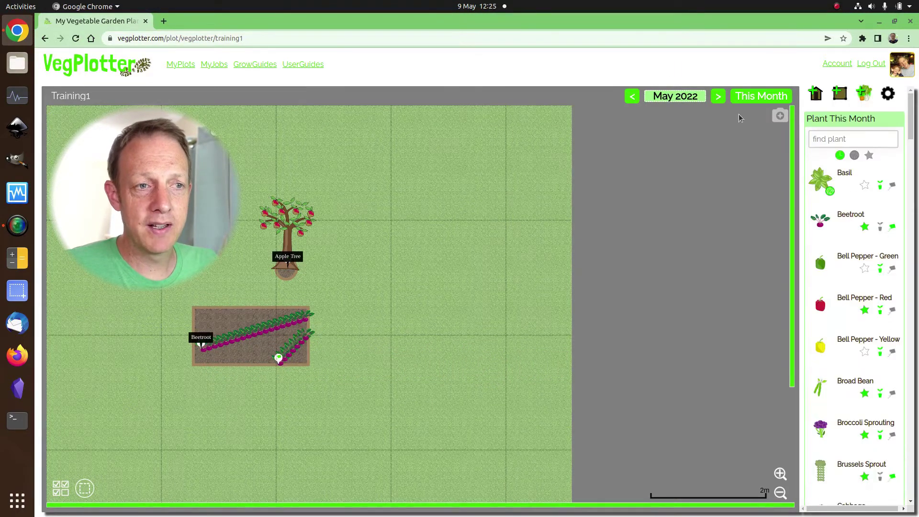
Step back and forth through the months between March and May 2022 to compare the plantings shown in the plot
left_click(634, 99)
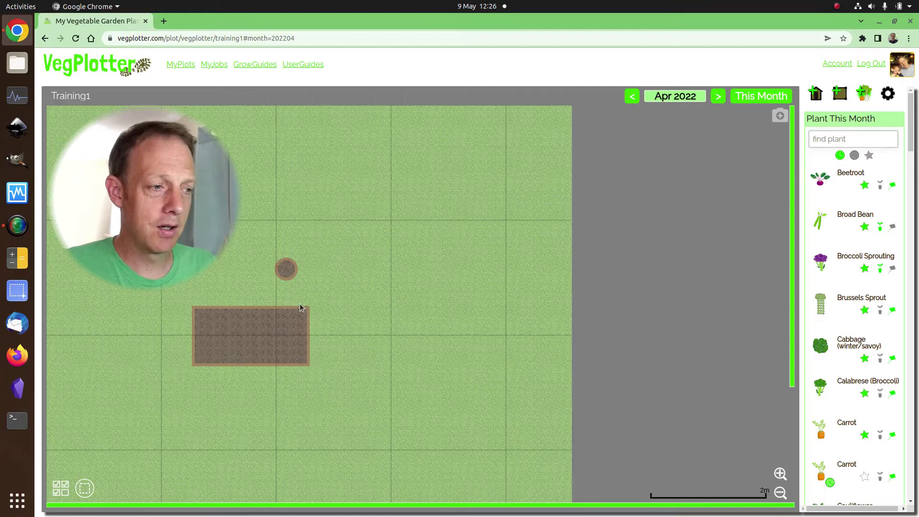
left_click(721, 101)
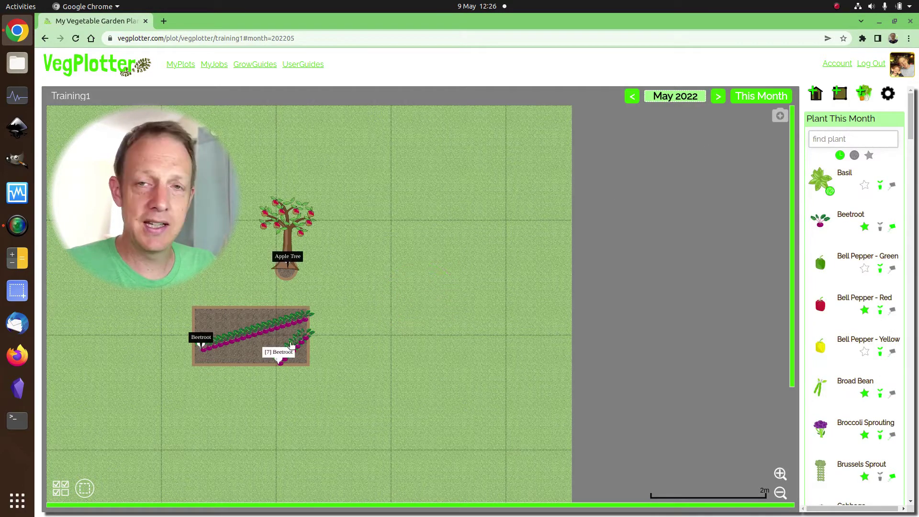
left_click(637, 96)
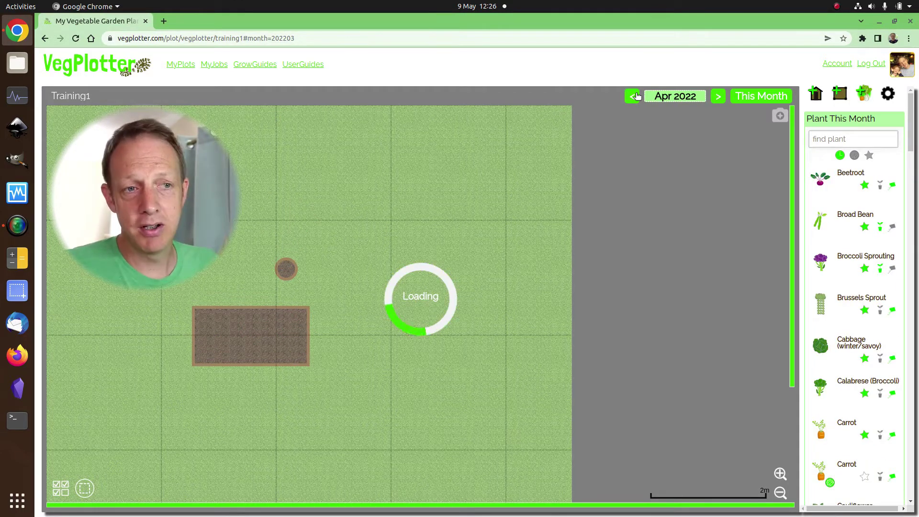
left_click(633, 96)
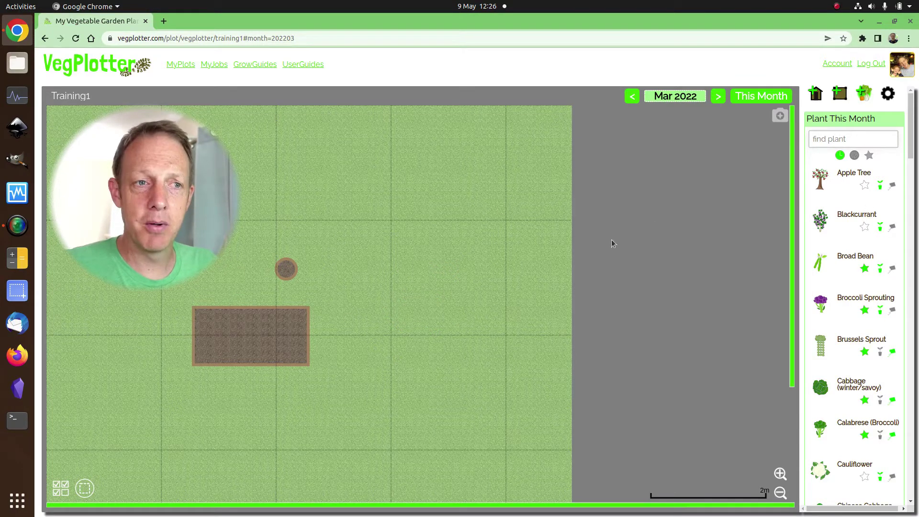
left_click(719, 97)
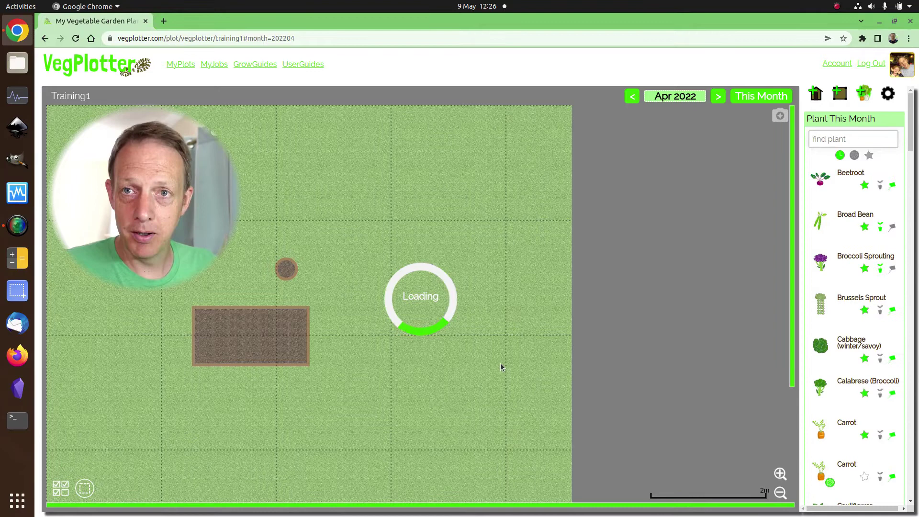